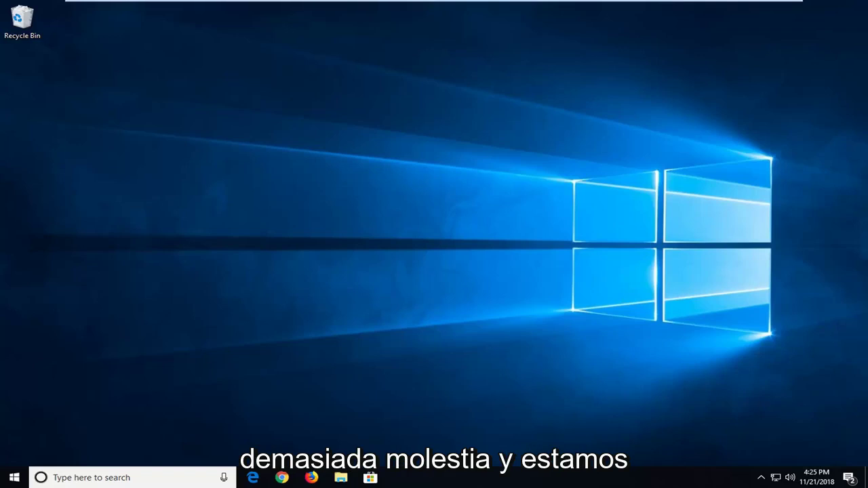
Search the Start menu for 'services' and launch the Services desktop app.
click(13, 477)
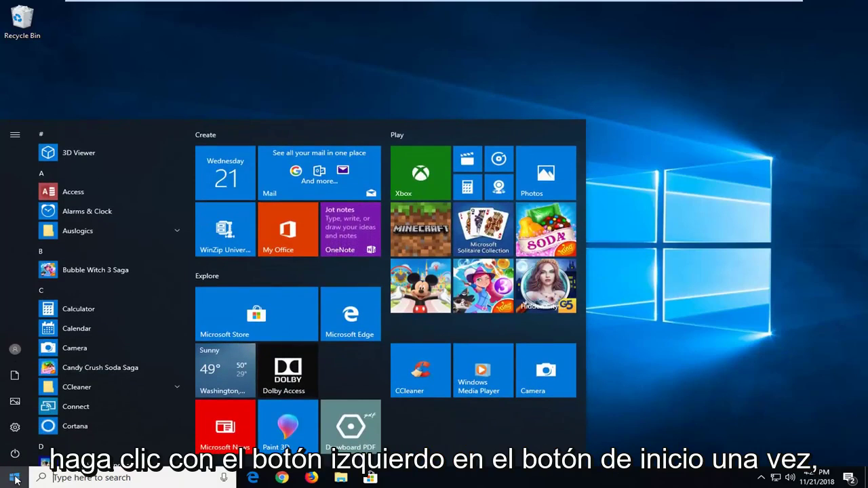
text(servic)
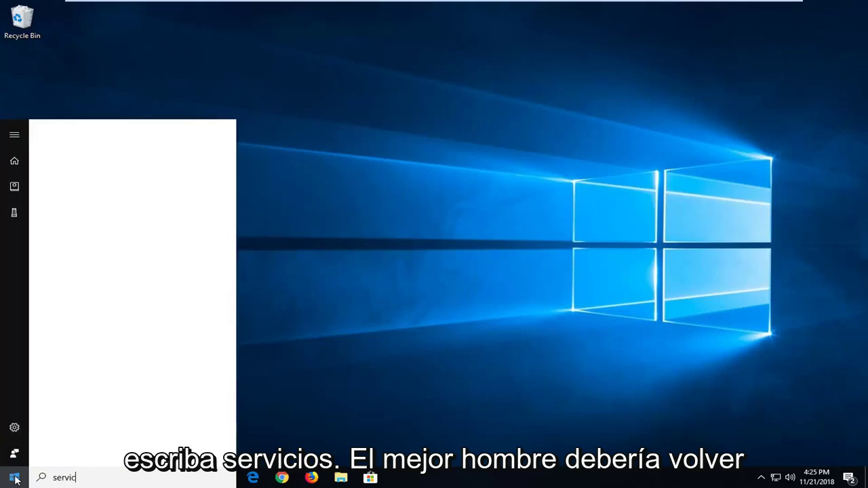
text(es)
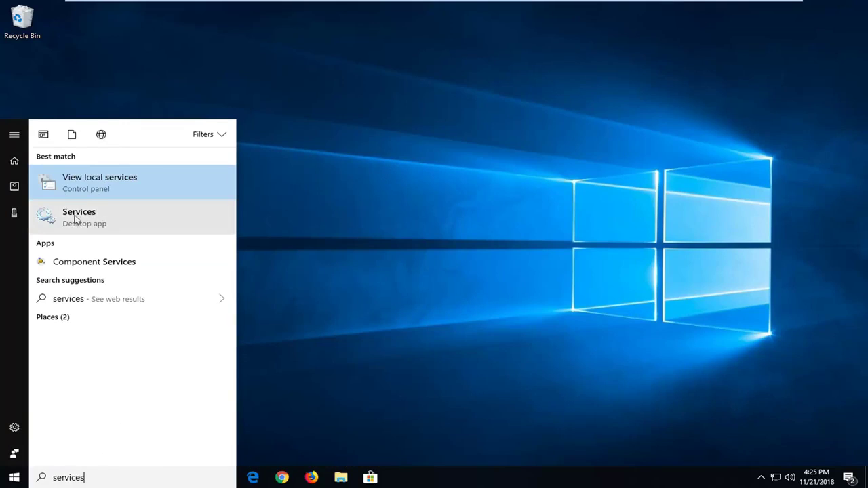
click(82, 221)
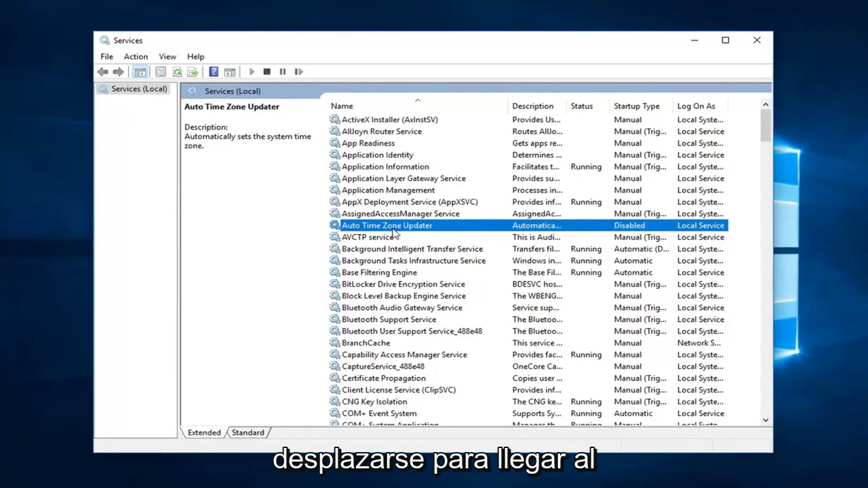
Confirm DCOM Server Process Launcher shows Automatic startup and Running status, then close its properties.
scroll(394, 258, down, 9)
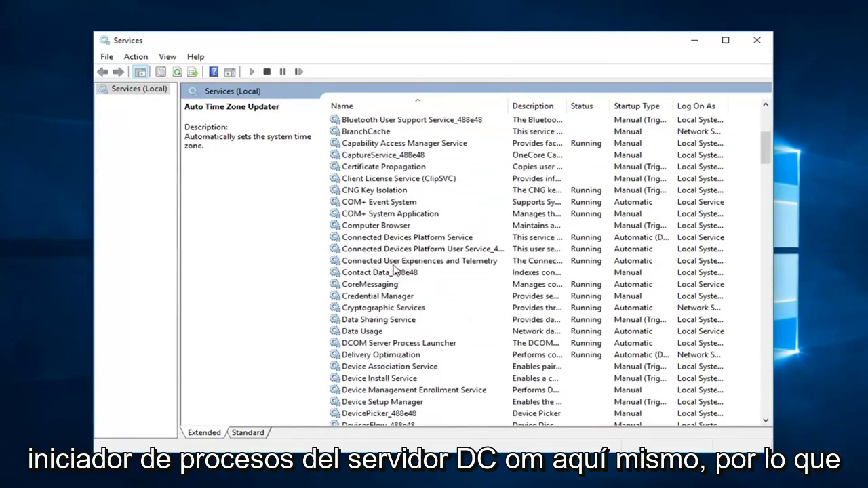
click(364, 241)
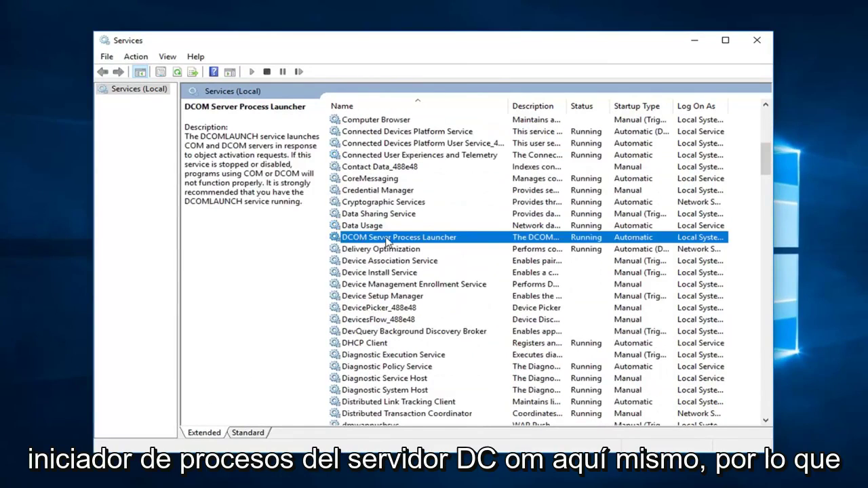
double_click(388, 243)
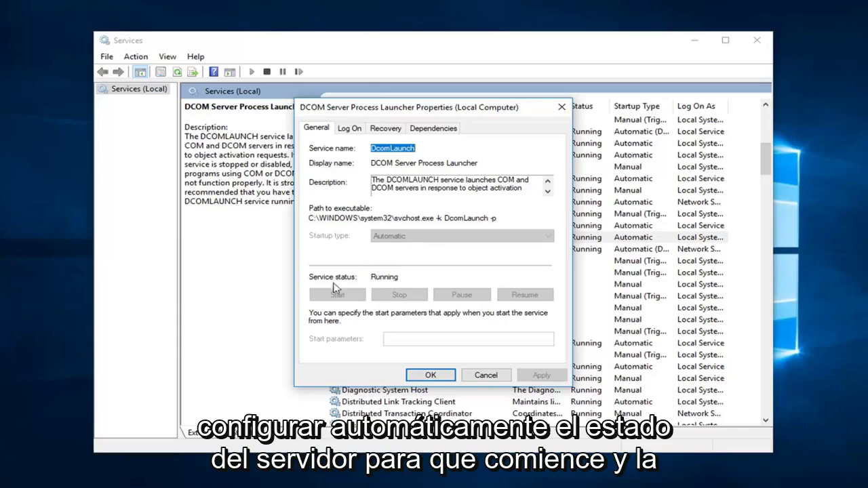
click(431, 377)
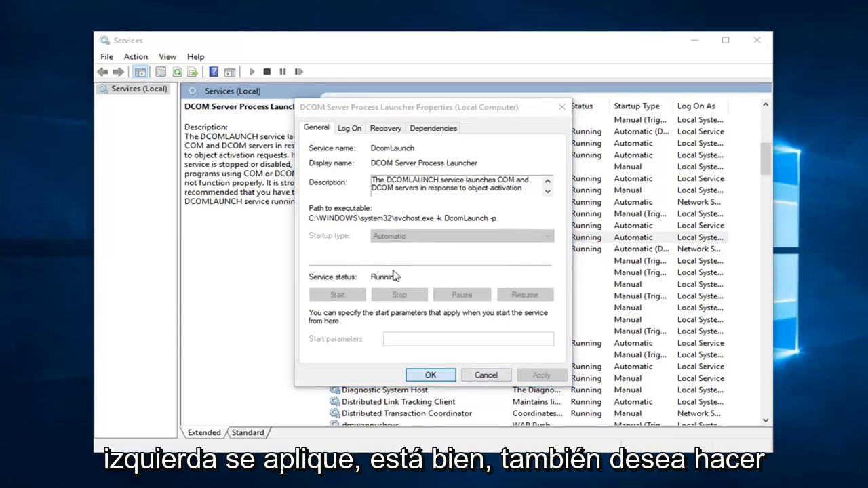
Scroll down and check the Remote Procedure Call (RPC) service's properties.
scroll(375, 331, down, 12)
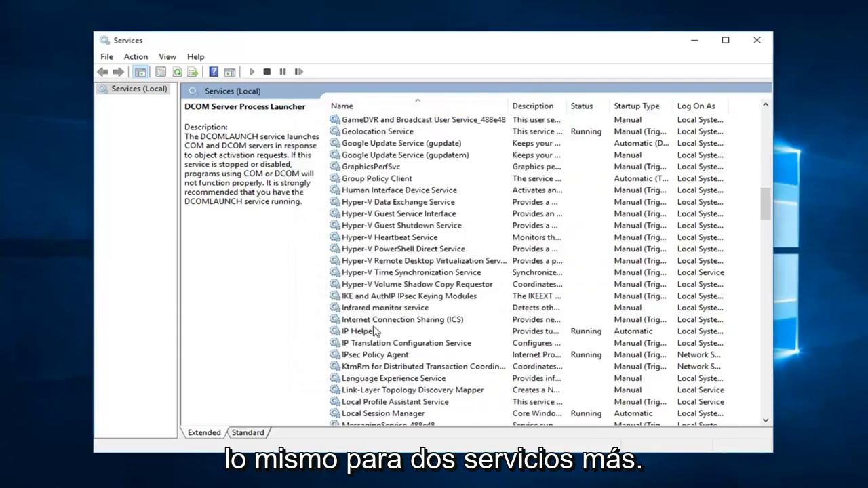
scroll(375, 331, down, 20)
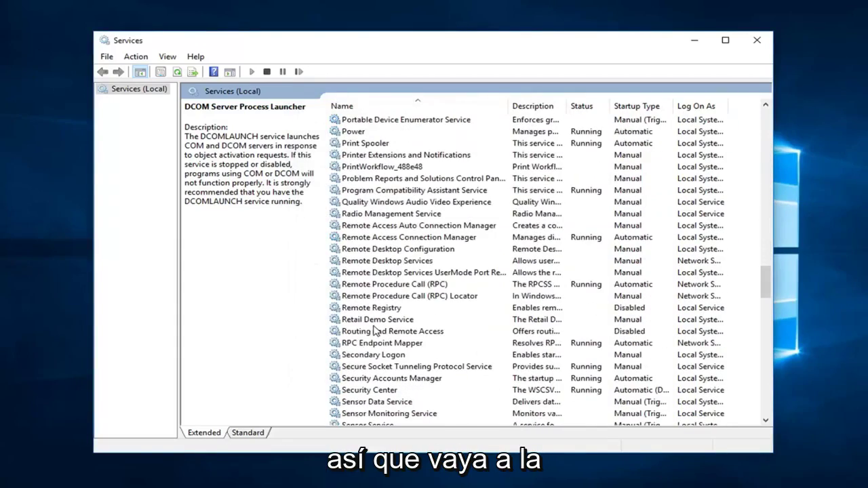
click(377, 286)
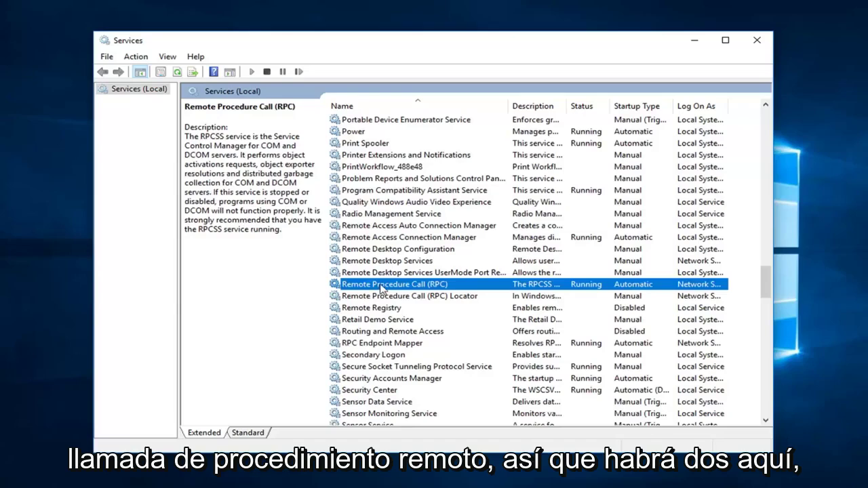
click(419, 298)
click(388, 288)
double_click(380, 290)
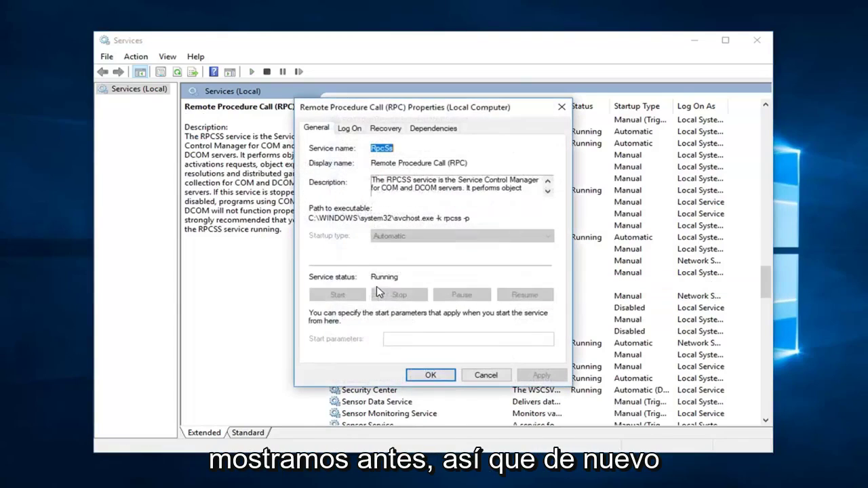
click(441, 375)
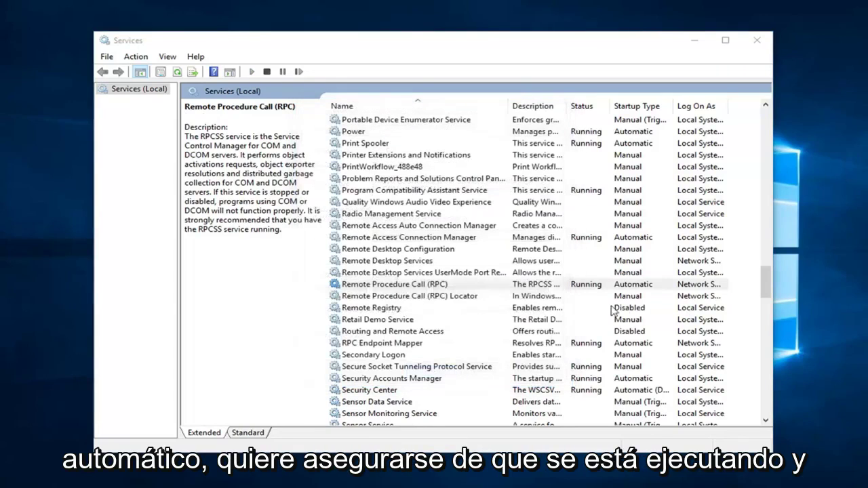
Set RPC Locator startup type to Automatic, start the service, and apply the change.
double_click(384, 298)
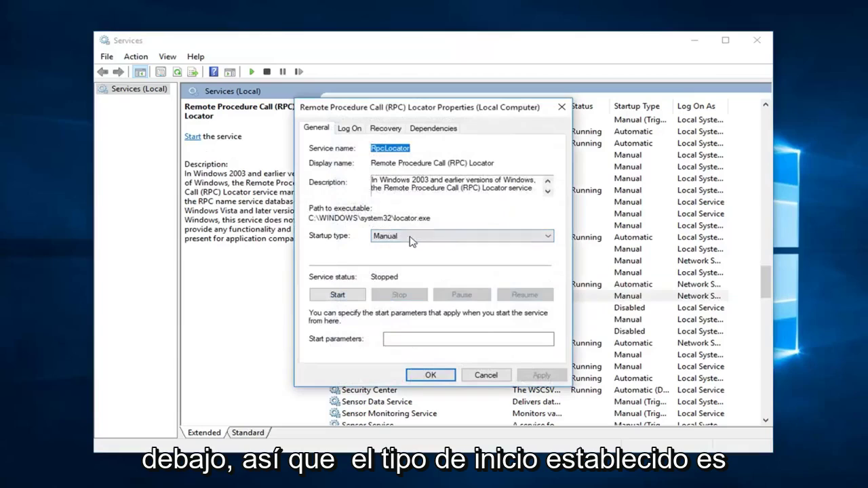
click(414, 238)
click(408, 258)
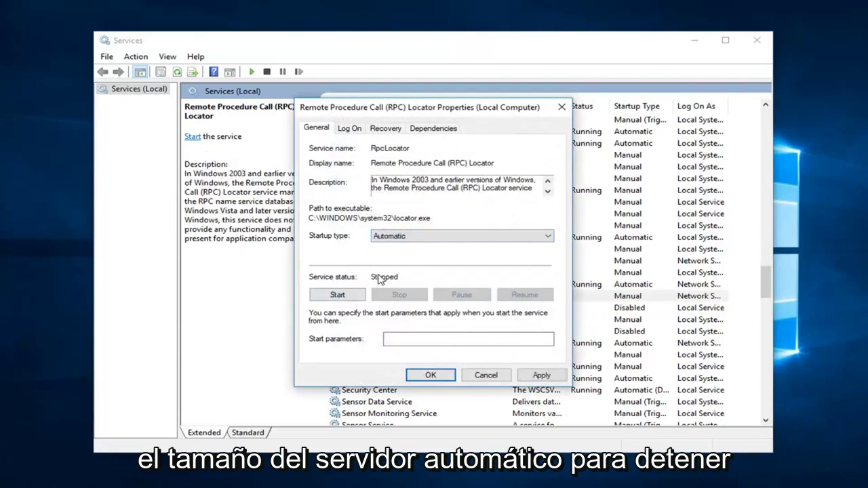
click(339, 294)
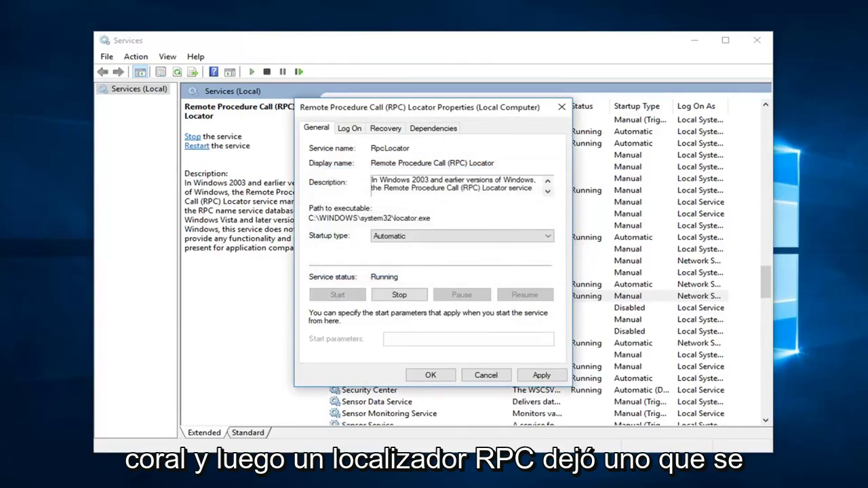
click(540, 376)
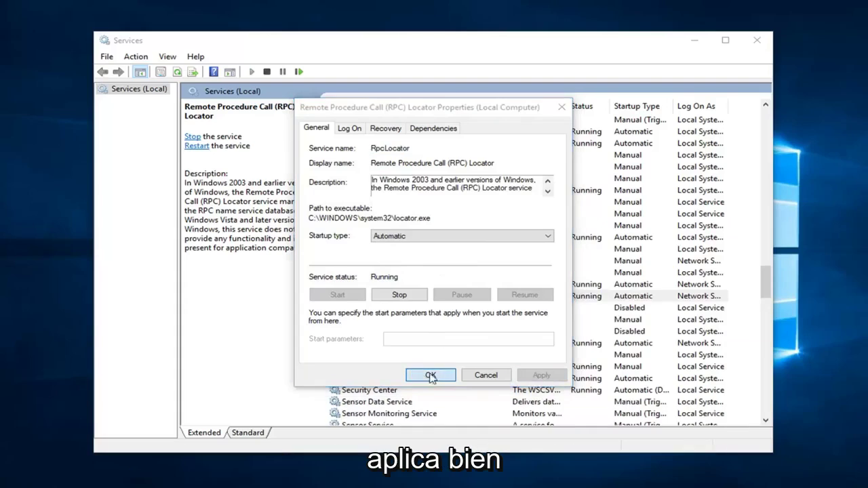
key(Return)
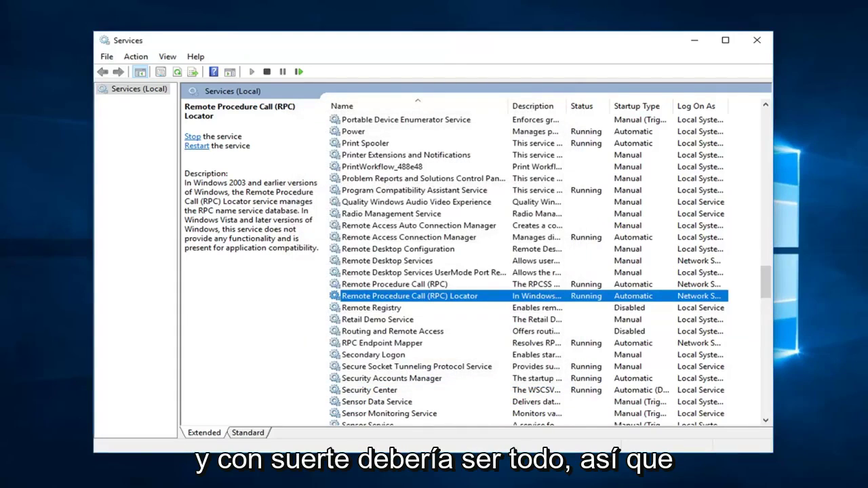
Close Services and search the Start menu for 'control panel' to open it.
click(757, 40)
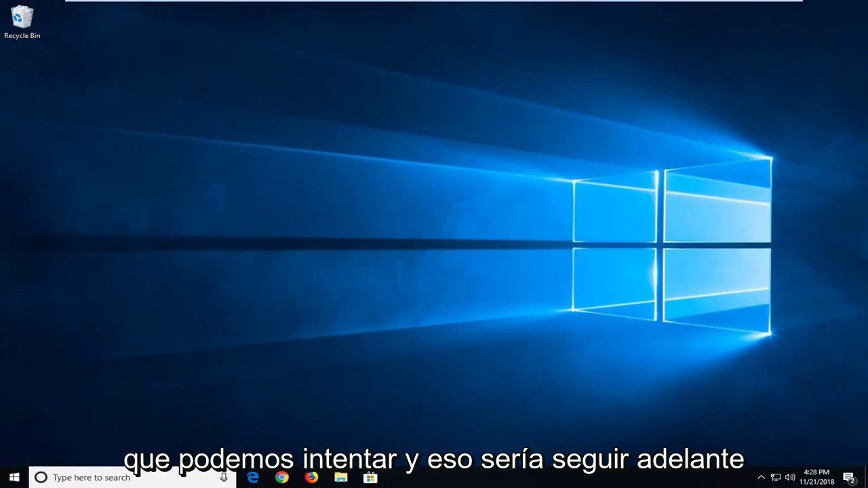
click(15, 478)
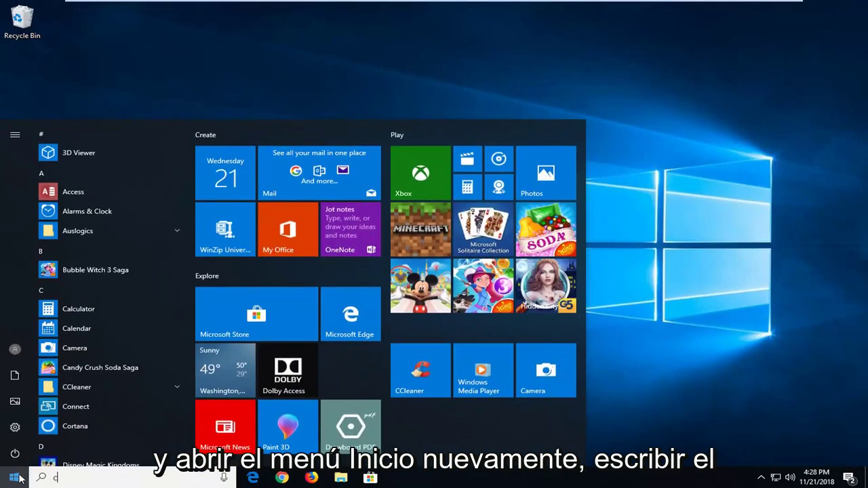
text(control panel)
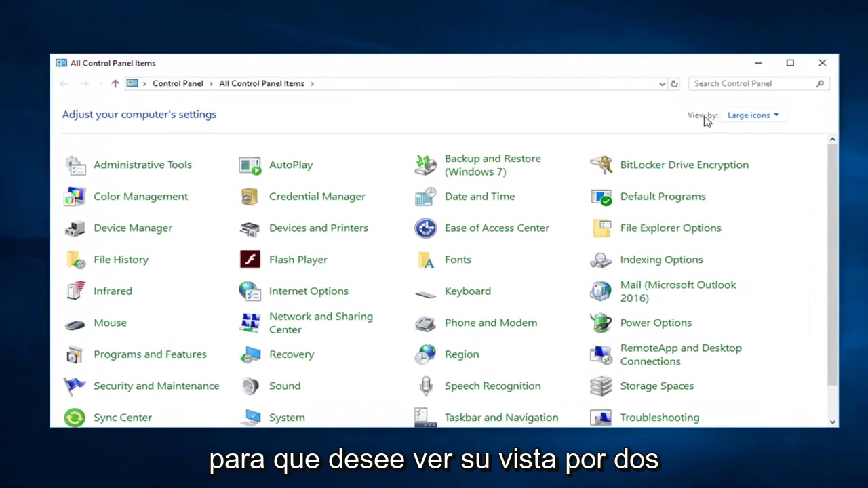
Switch Control Panel to Category view and go via System and Security to the firewall's allowed apps.
click(749, 115)
click(746, 135)
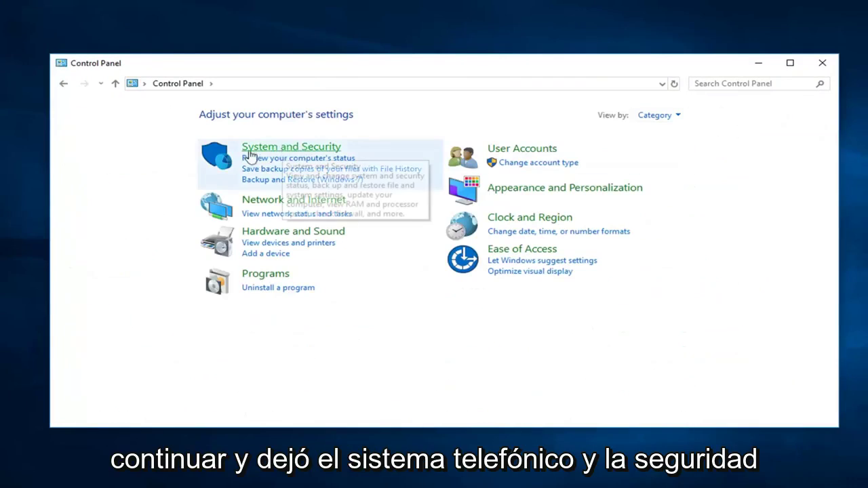
click(296, 153)
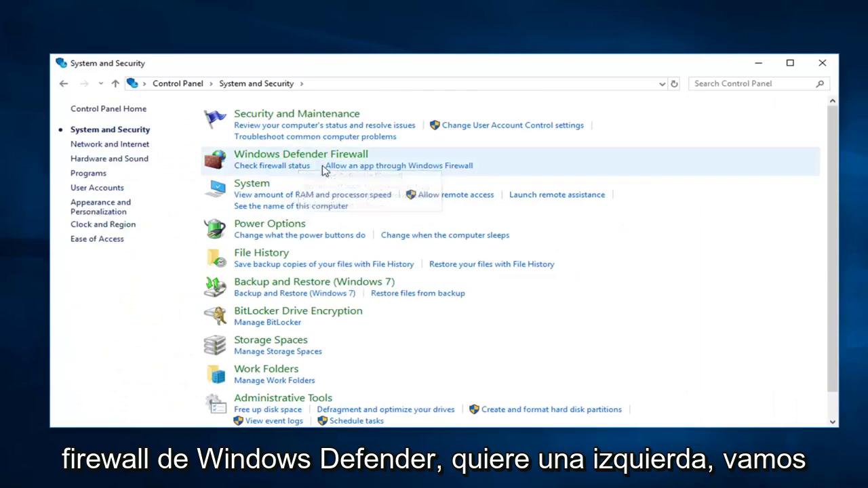
click(440, 166)
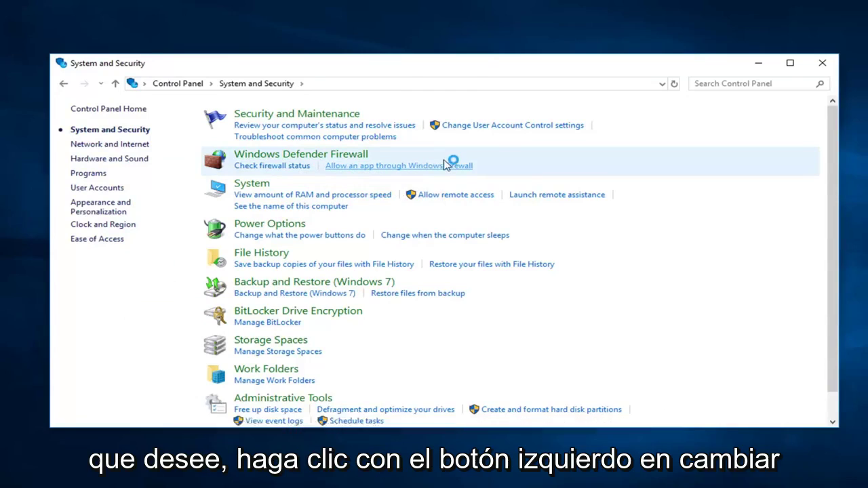
Enable editing, allow Remote Assistance on Private and Public networks, and save with OK.
click(578, 144)
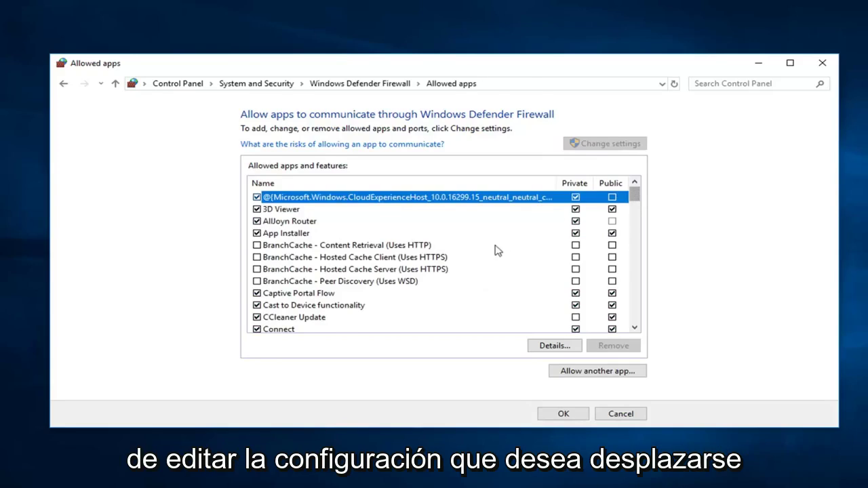
scroll(472, 260, down, 3)
scroll(461, 265, down, 12)
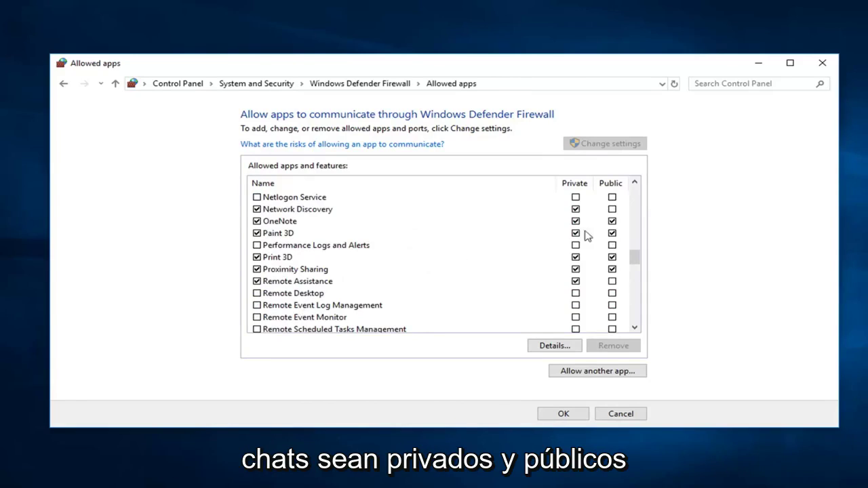
click(612, 282)
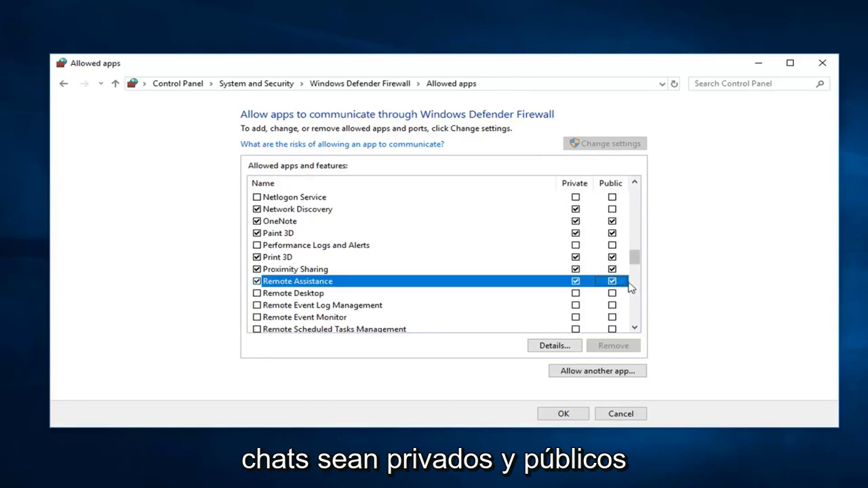
click(612, 282)
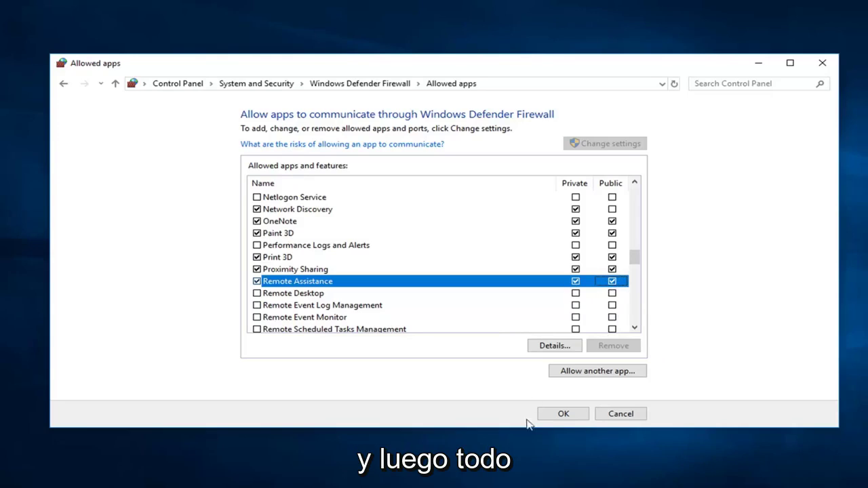
click(559, 416)
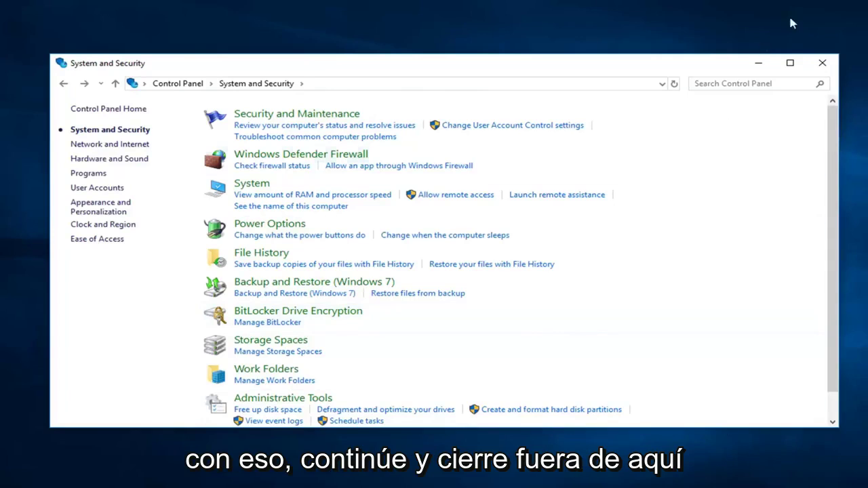
Close Control Panel, search the Start menu for 'msconfig', and pick the msconfig result.
click(822, 63)
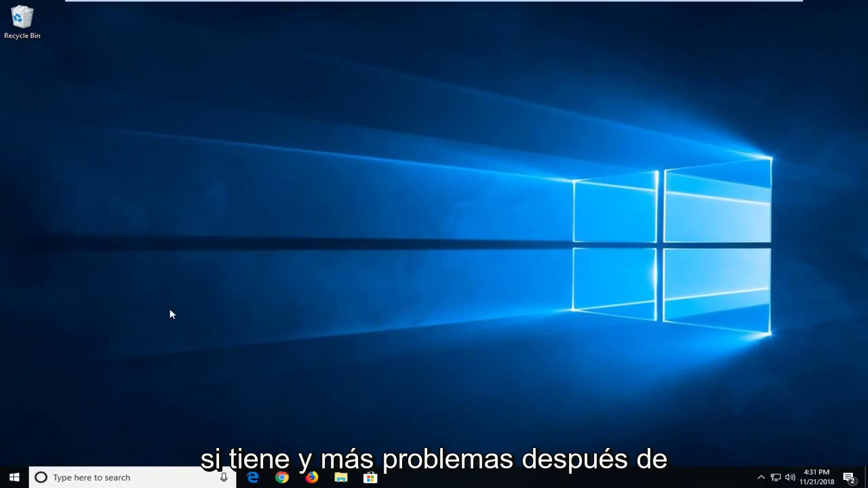
click(15, 478)
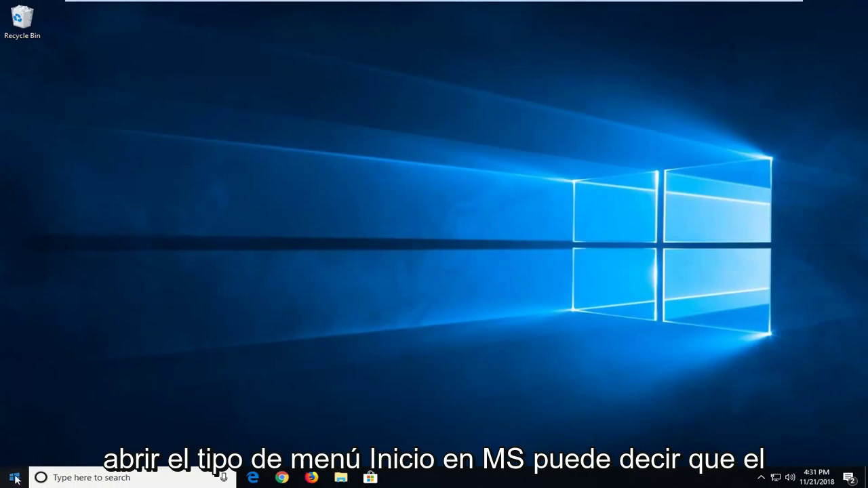
text(msconfig)
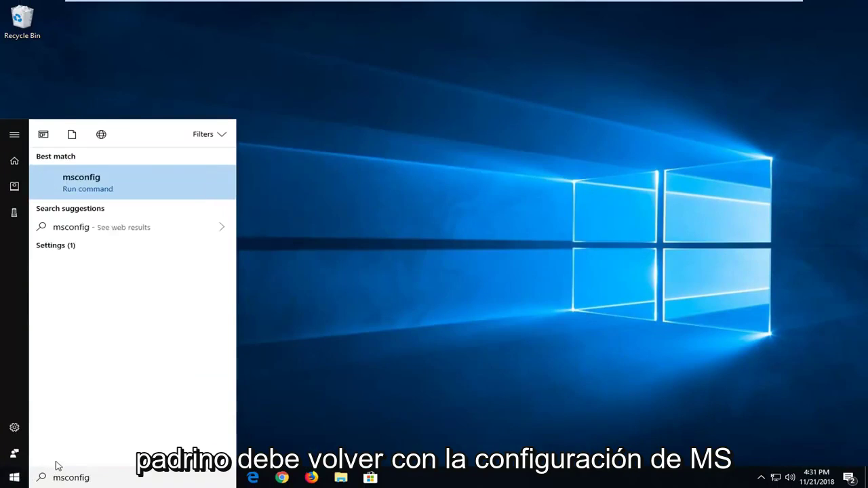
click(81, 189)
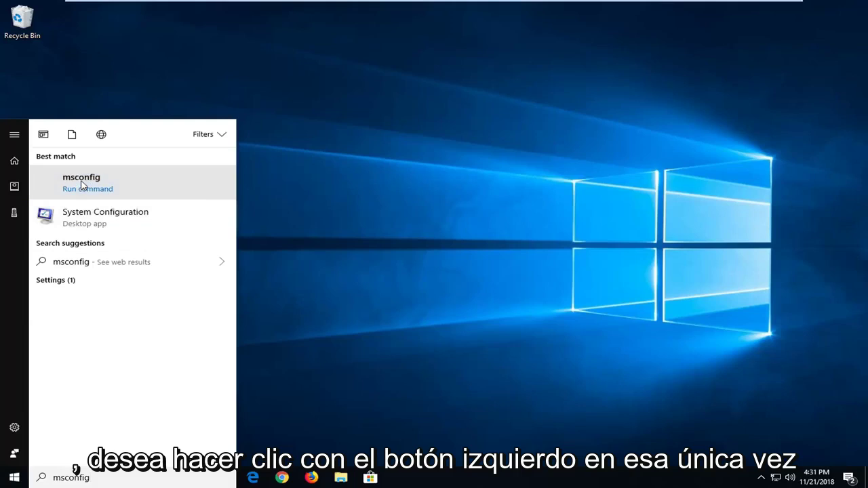
Launch System Configuration to its General tab with Normal startup selected.
click(201, 196)
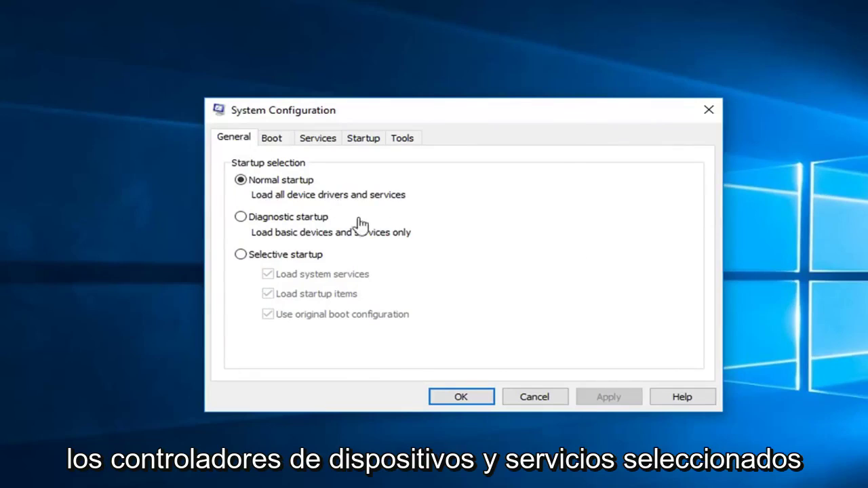
click(457, 400)
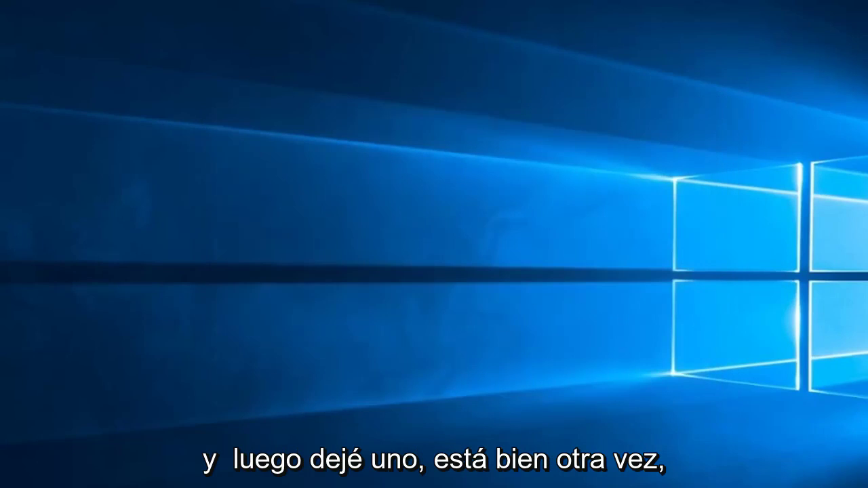